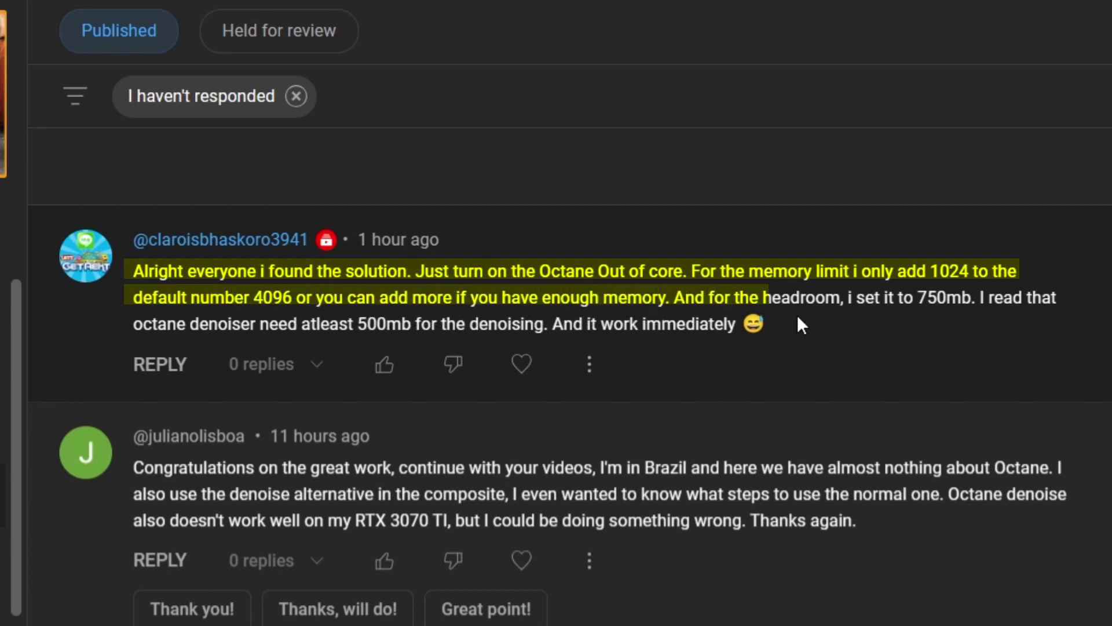
Step: Give the top comment about the Octane Out of core solution a heart and a like
left_click_drag(851, 307, 884, 306)
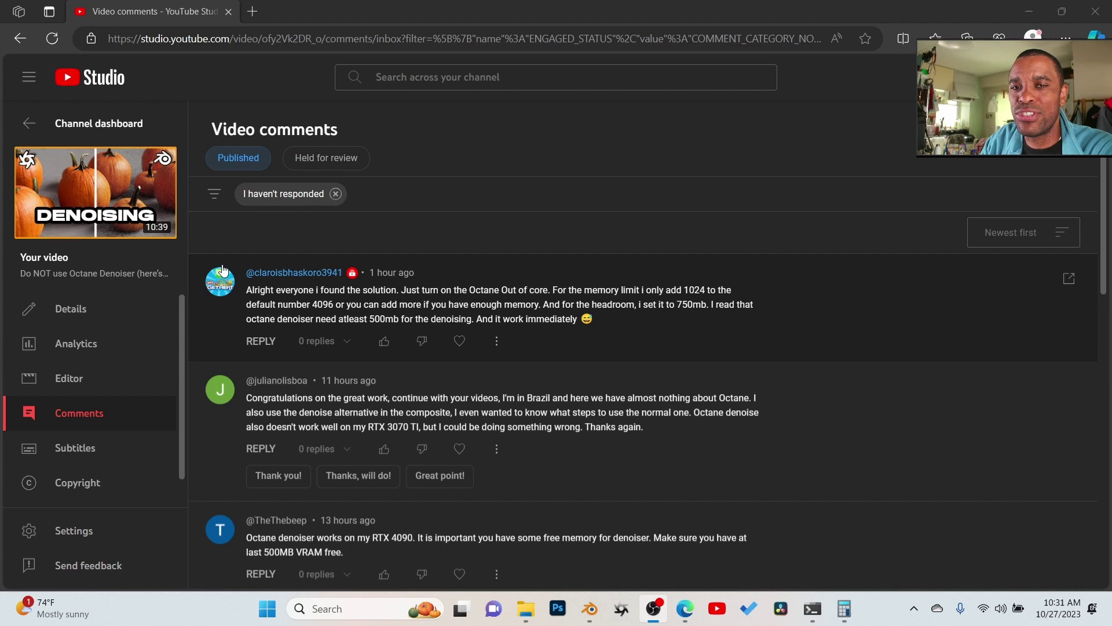
left_click(460, 342)
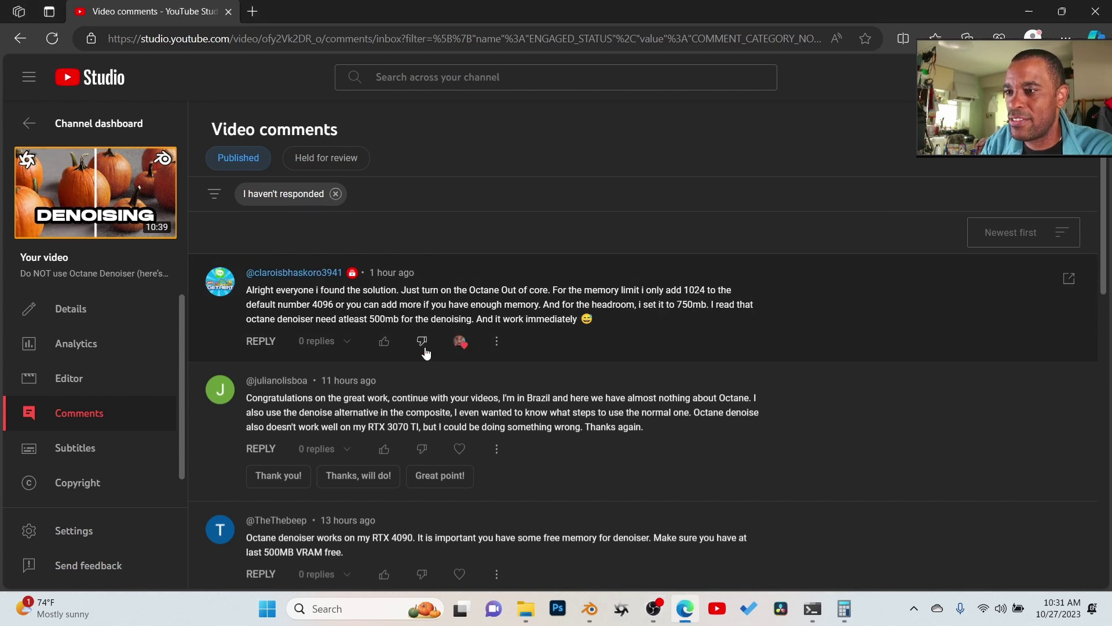
left_click(385, 341)
Step: Write the reply "IM MAKING A NEW VIDEO RIGHT NOW WITH THIS INFO IT WORKED!!!!!!" to that comment, ending with thumbs-up and grinning emojis
left_click(277, 343)
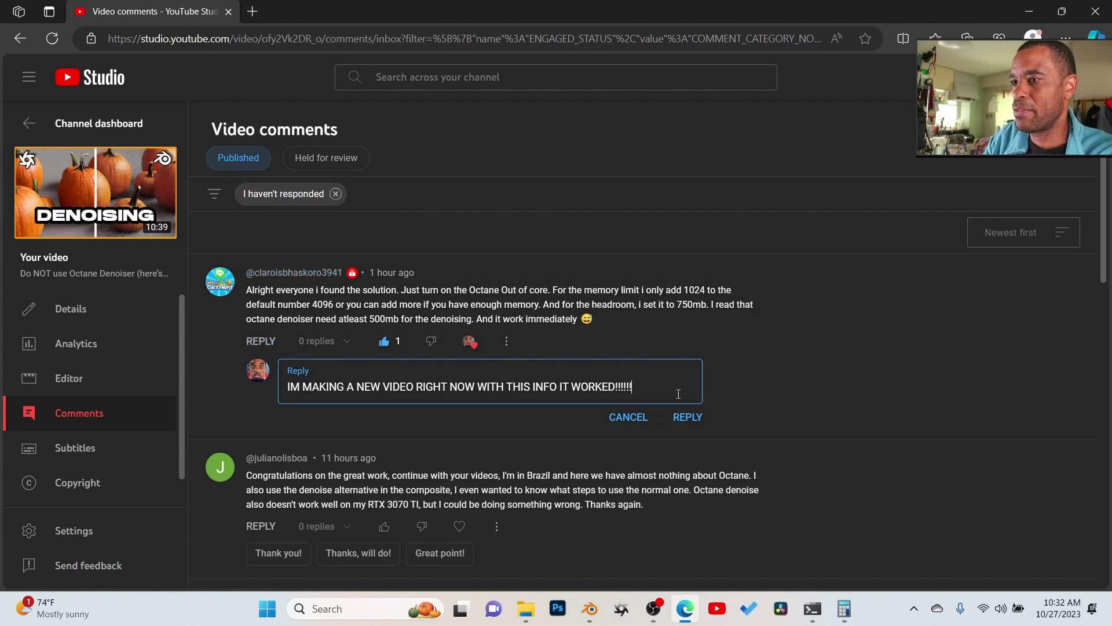
scroll(708, 381, "down", 2)
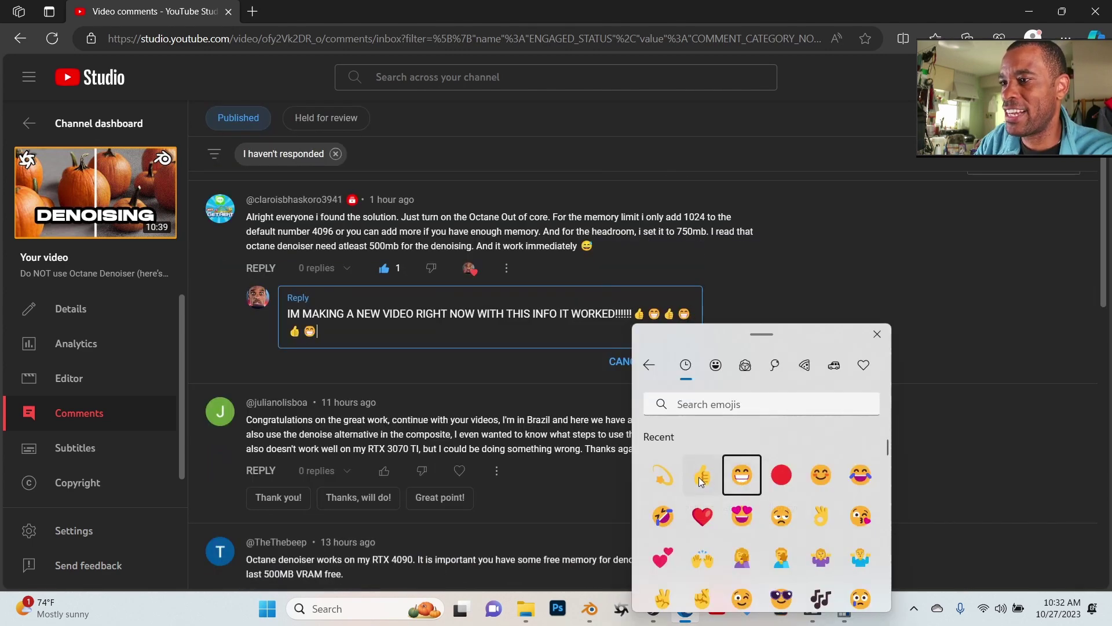
left_click(702, 476)
key("Escape")
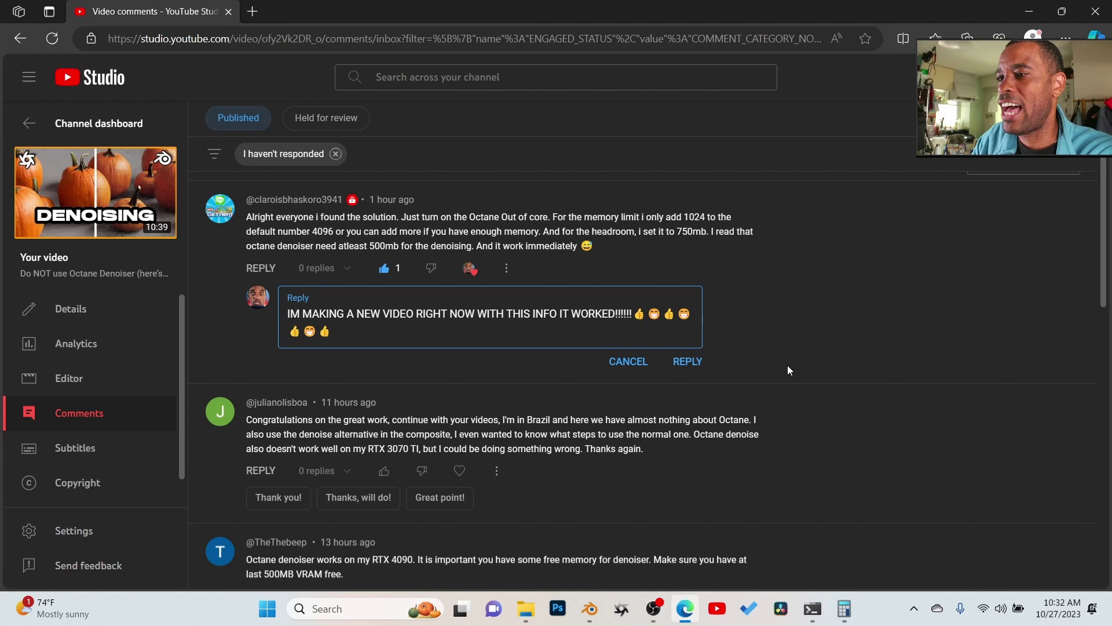
Step: Read through the other unanswered comments about the denoiser and post the drafted reply to the top comment
scroll(765, 370, "down", 1)
key("ctrl+Return")
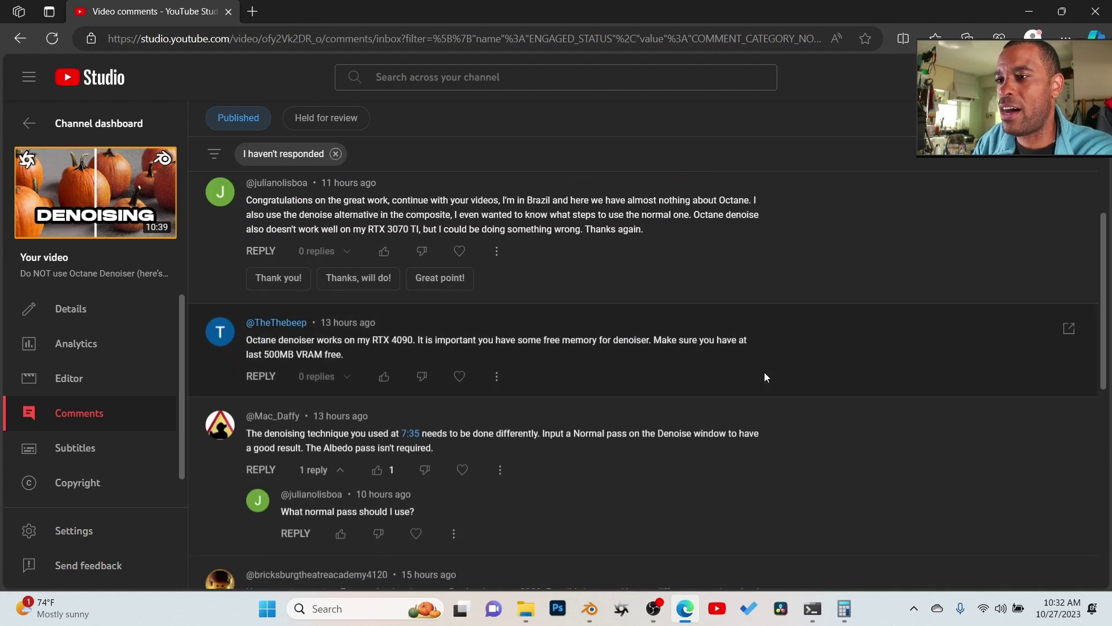
scroll(764, 377, "down", 8)
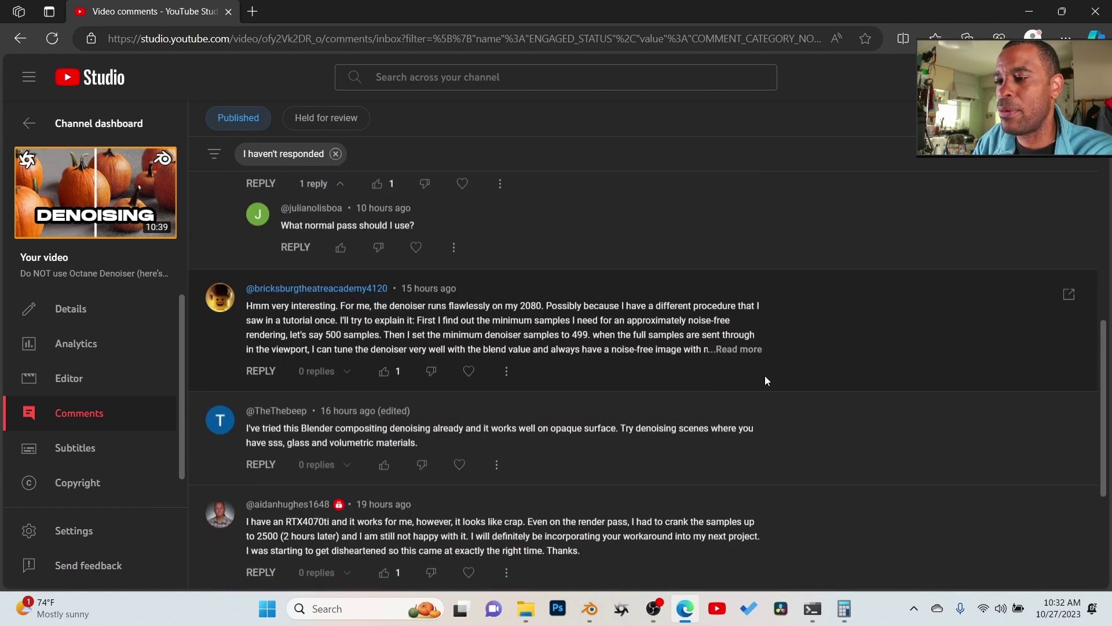
scroll(765, 376, "down", 1)
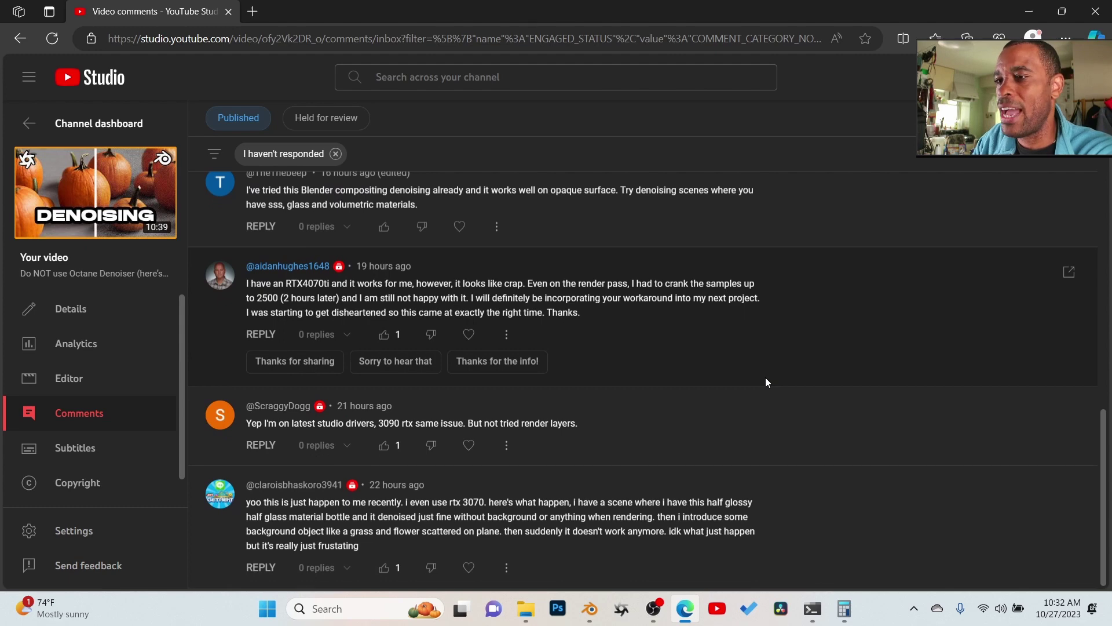
scroll(755, 405, "up", 4)
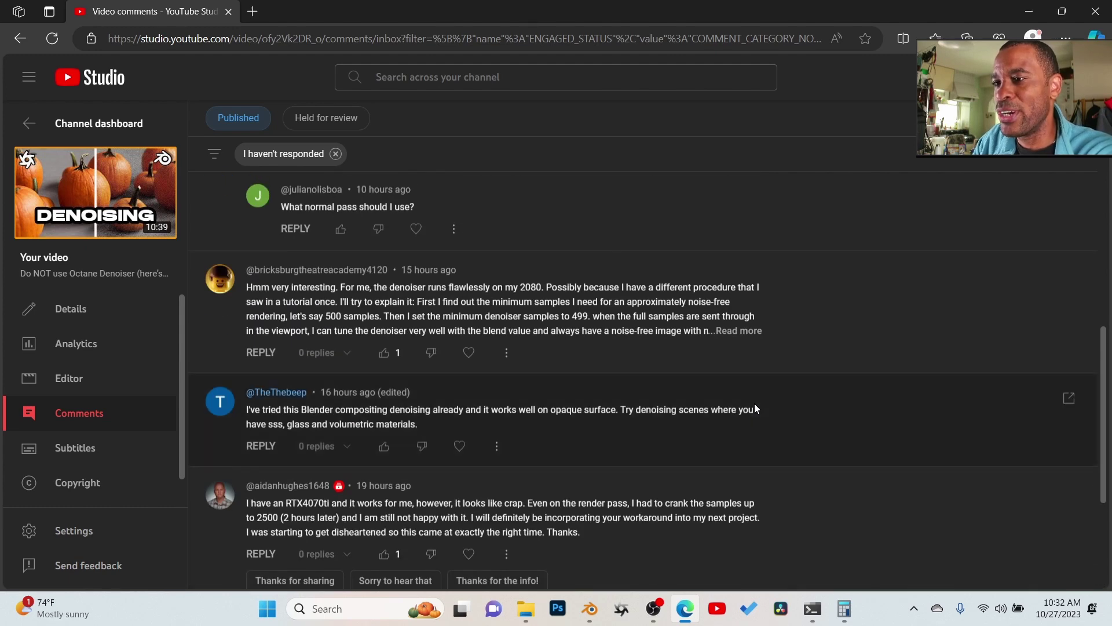
scroll(754, 405, "up", 3)
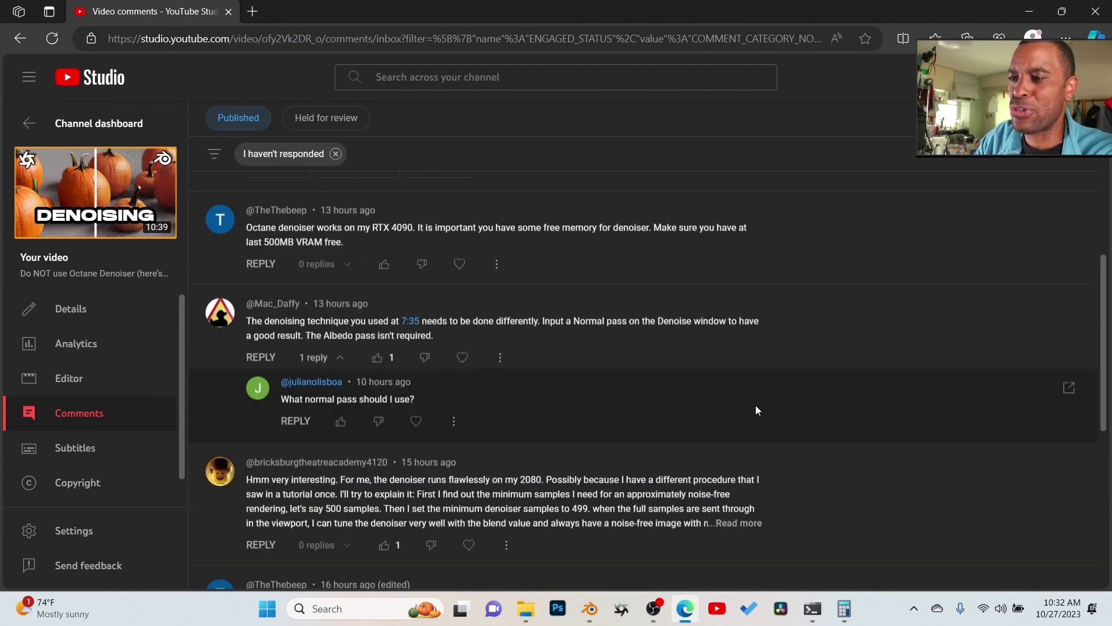
scroll(755, 405, "up", 5)
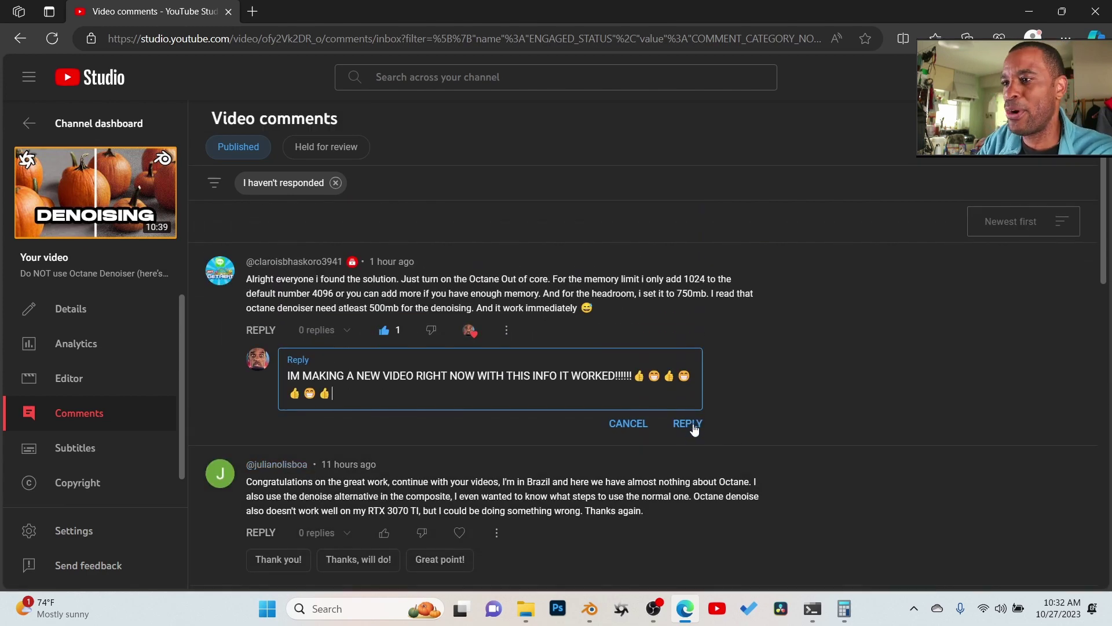
left_click(687, 423)
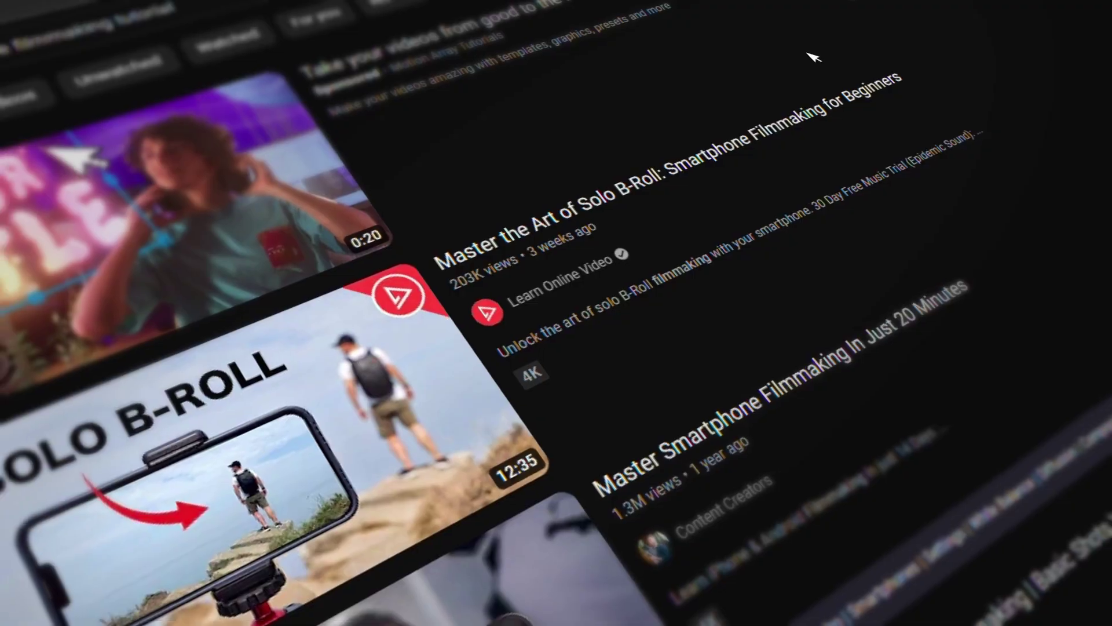
Step: Browse the mobile filmmaking search results and a filmmaking channel's home page on YouTube
scroll(876, 122, "down", 5)
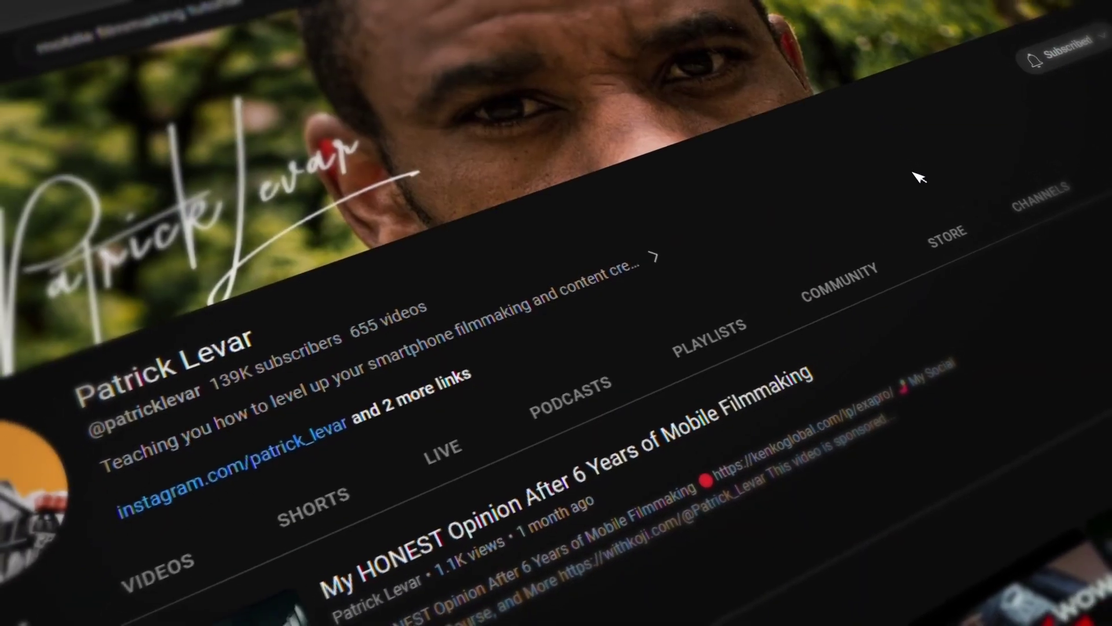
scroll(915, 216, "down", 8)
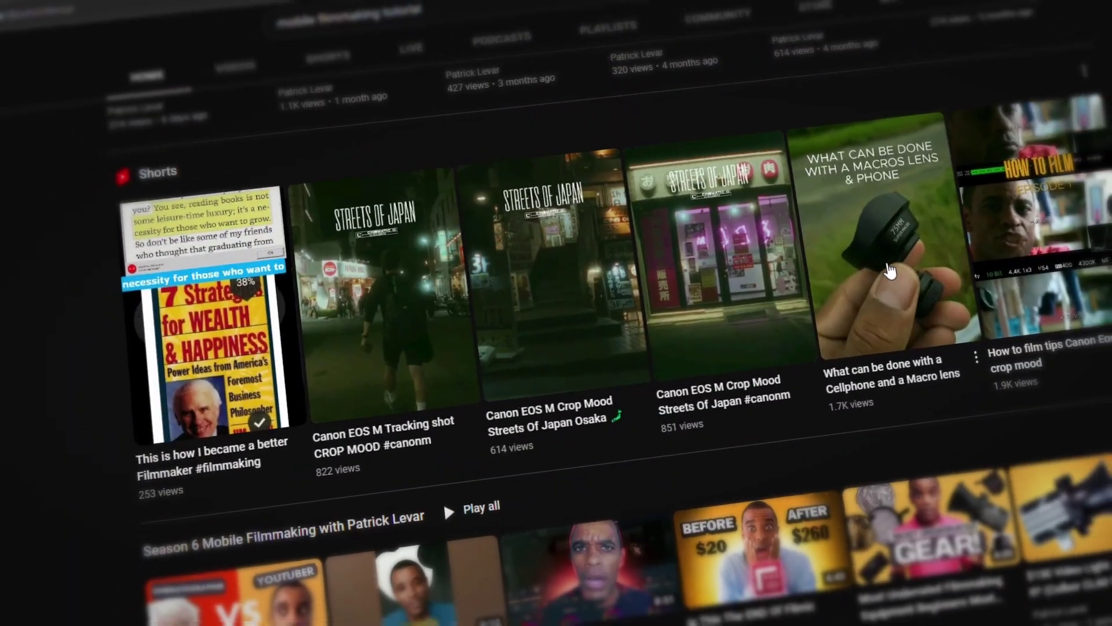
scroll(889, 271, "down", 8)
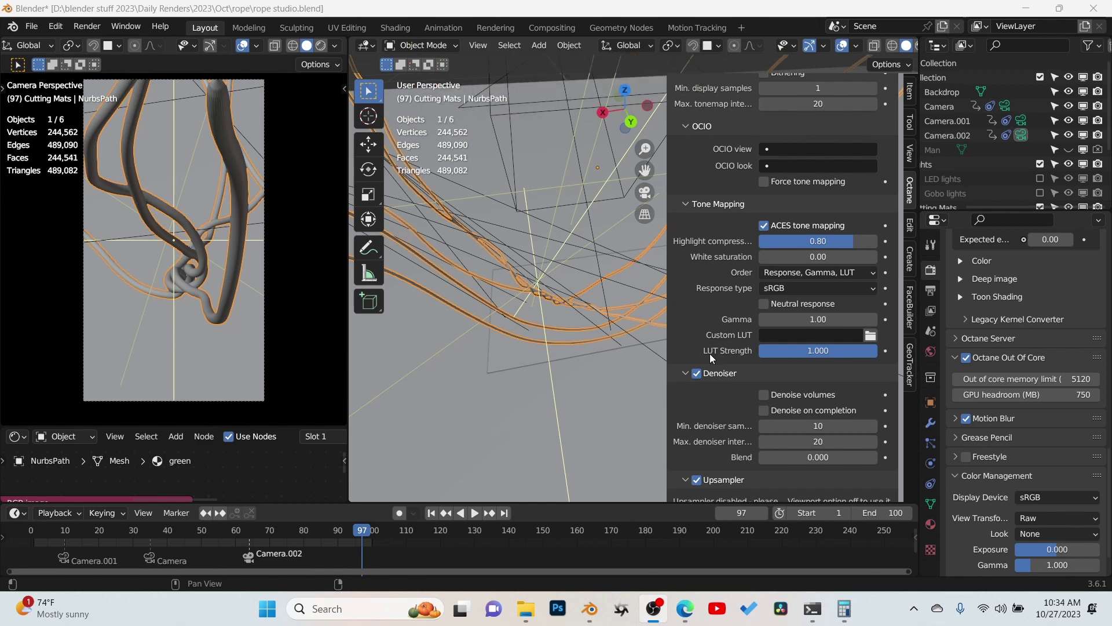
Step: Toggle the Denoiser off and back on, collapsing and reopening its options in the Octane camera settings
left_click(697, 373)
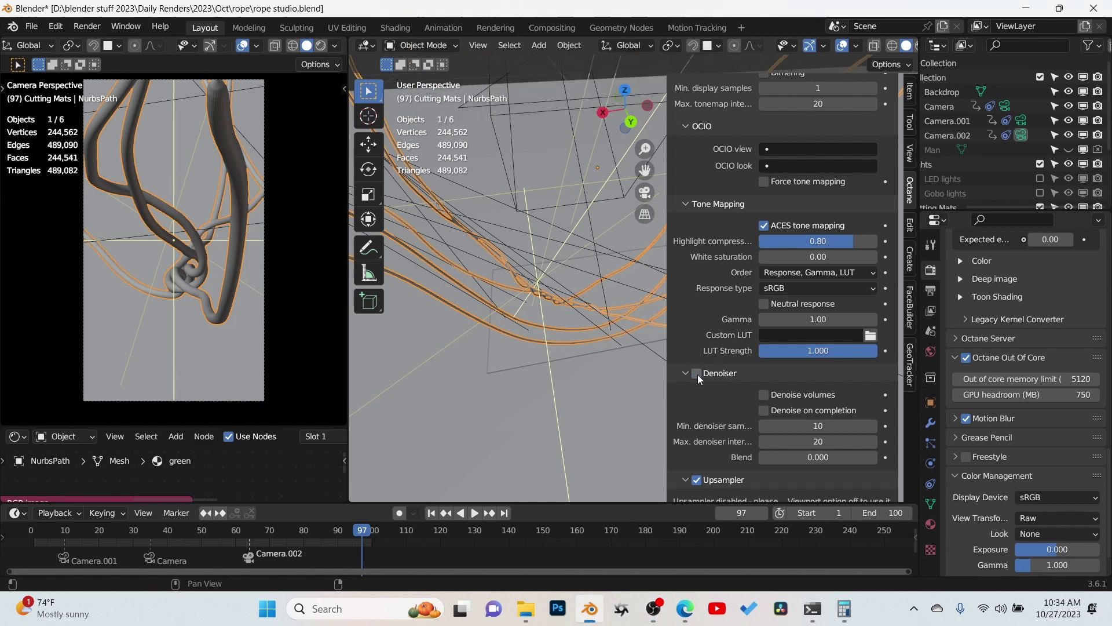
left_click(708, 374)
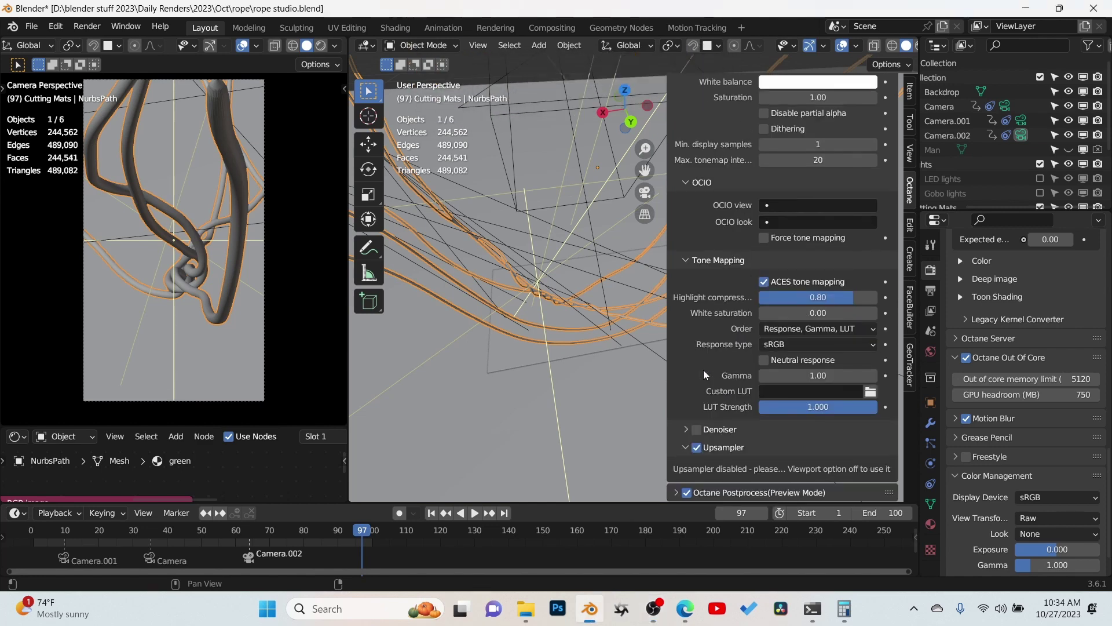
left_click(686, 429)
scroll(782, 406, "down", 2)
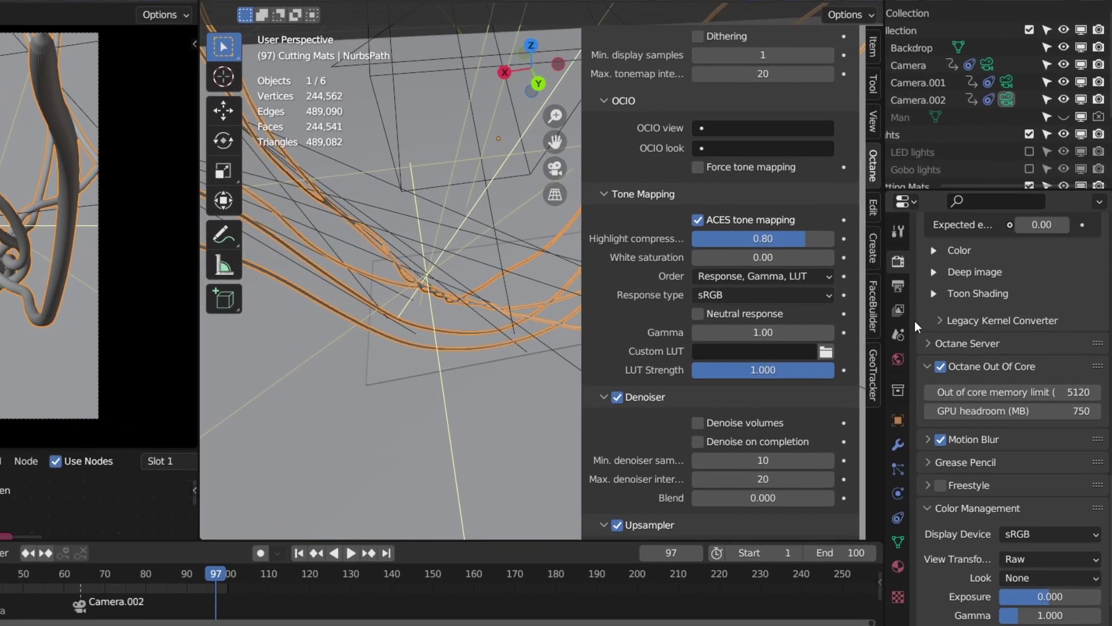
Step: Set the view layer's preview render pass to Denoised Beauty in the Render AOV Node Graph settings
left_click(899, 310)
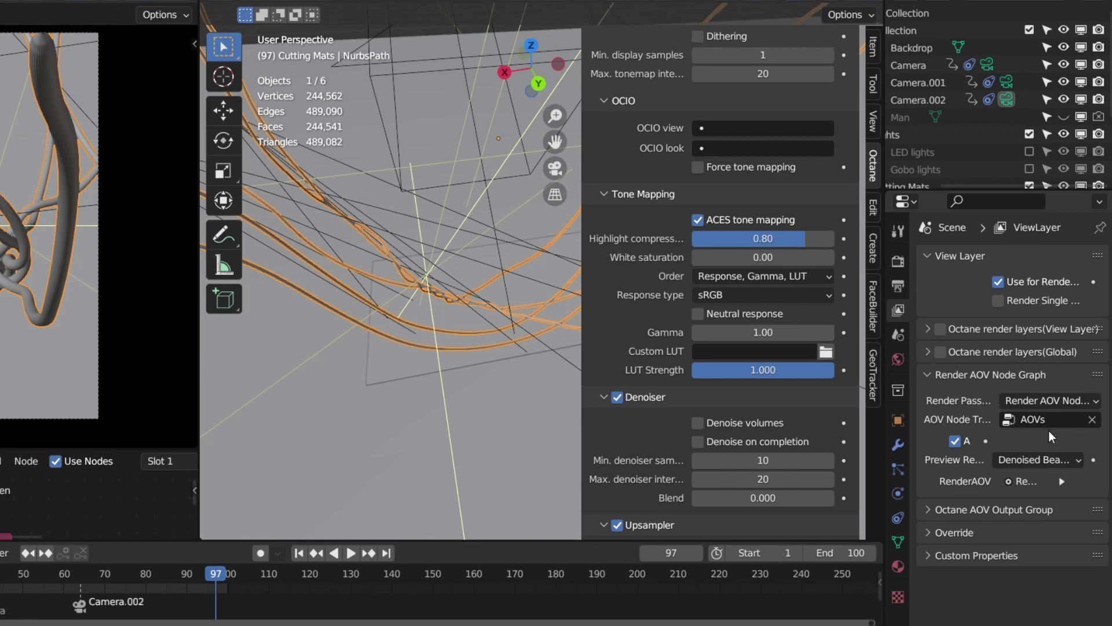
left_click(1021, 460)
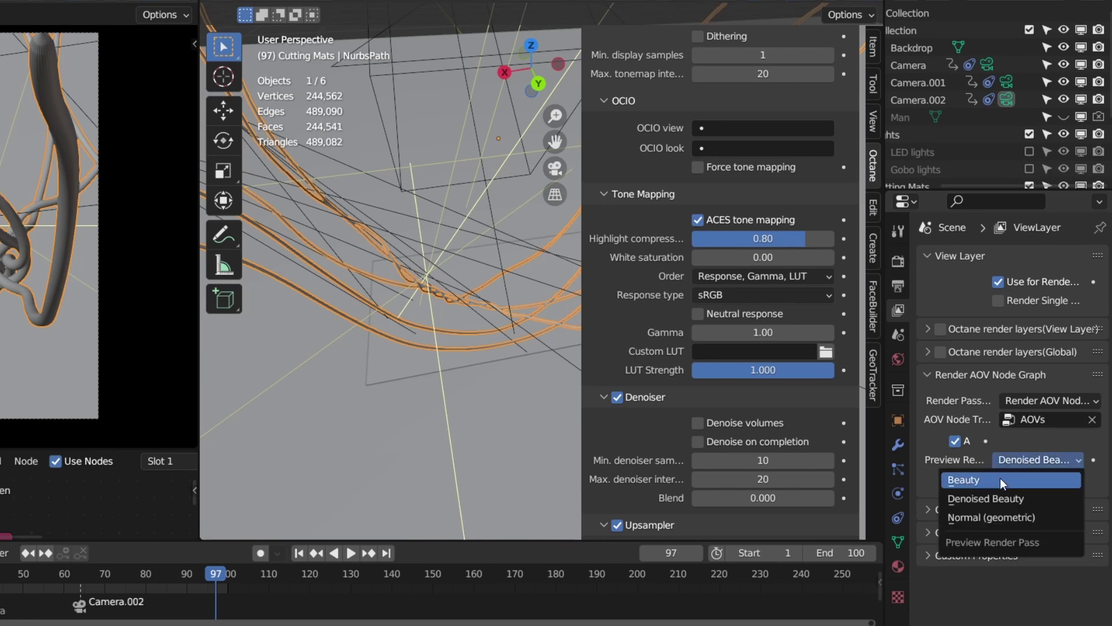
left_click(1000, 497)
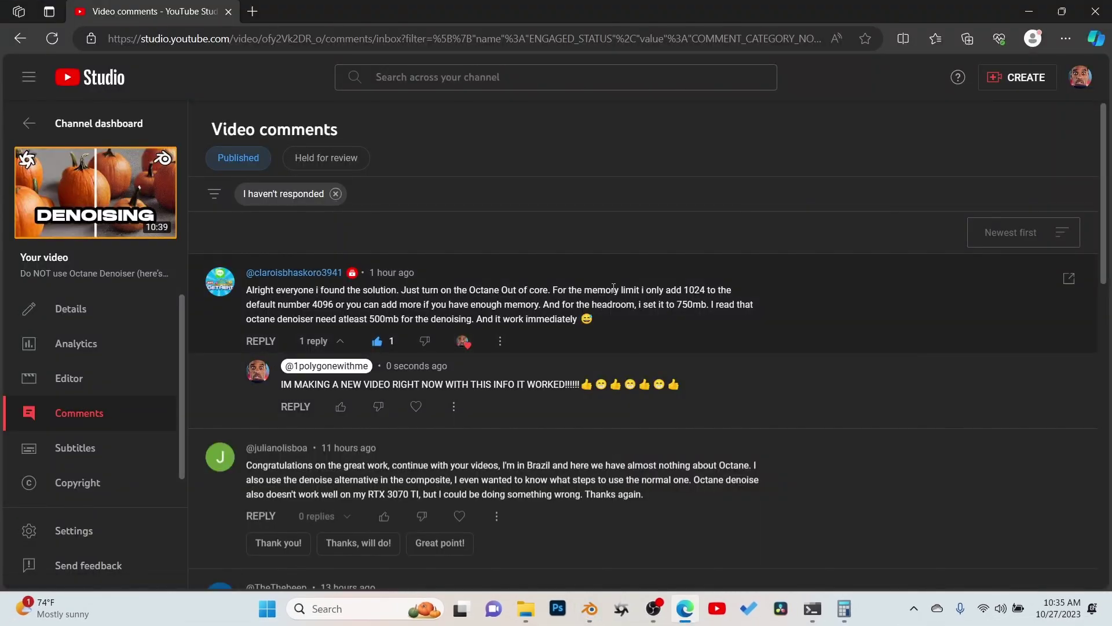
Step: Highlight the 1024 memory addition and the 500mb denoiser requirement in the top YouTube Studio comment
left_click_drag(683, 289, 710, 287)
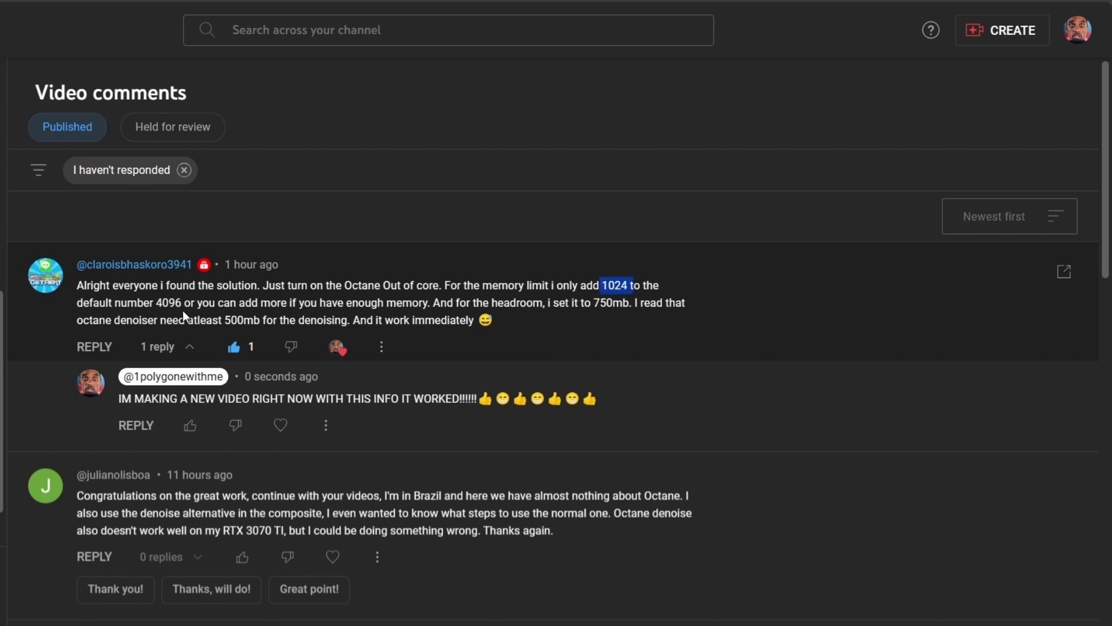
left_click_drag(226, 320, 244, 323)
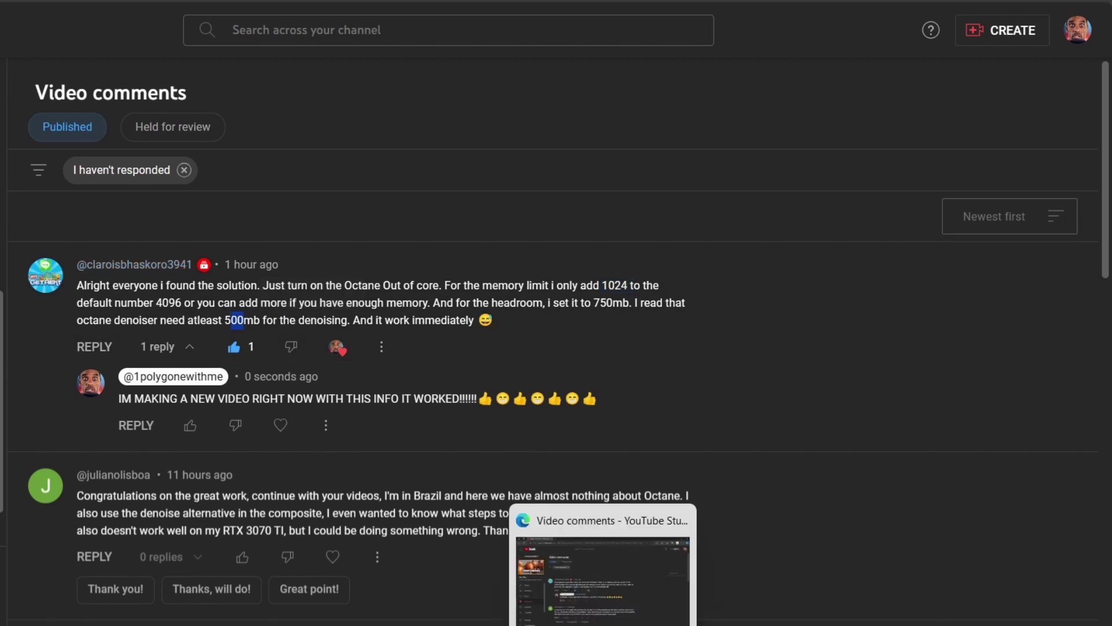
Step: Switch back to Blender and set the Octane Out Of Core memory limit to 5120
mouse_move(488, 625)
left_click(503, 577)
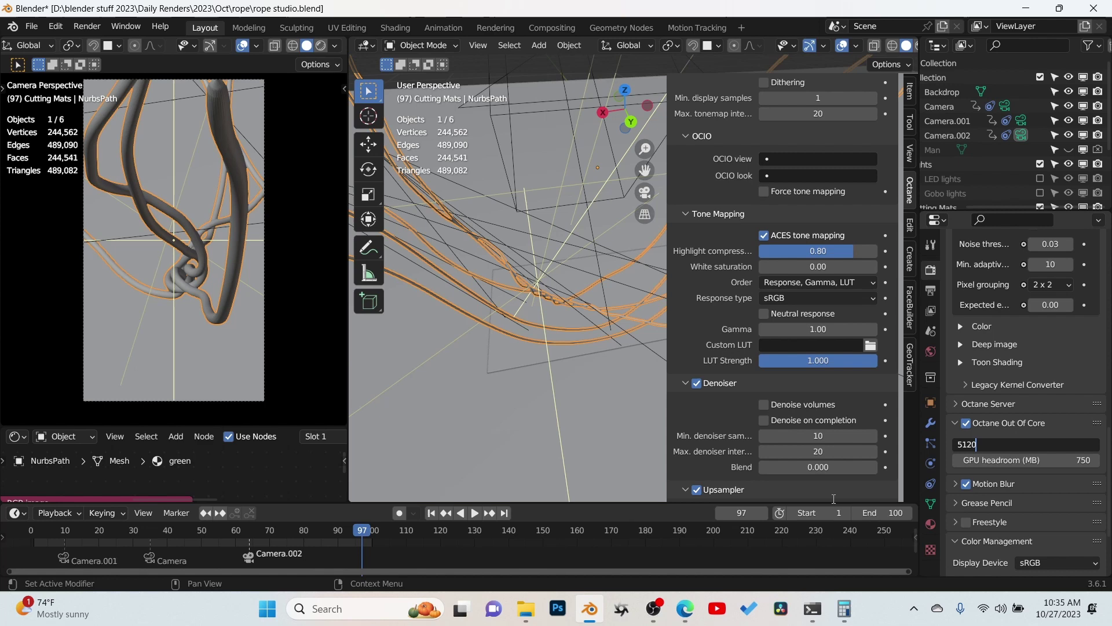
key("Return")
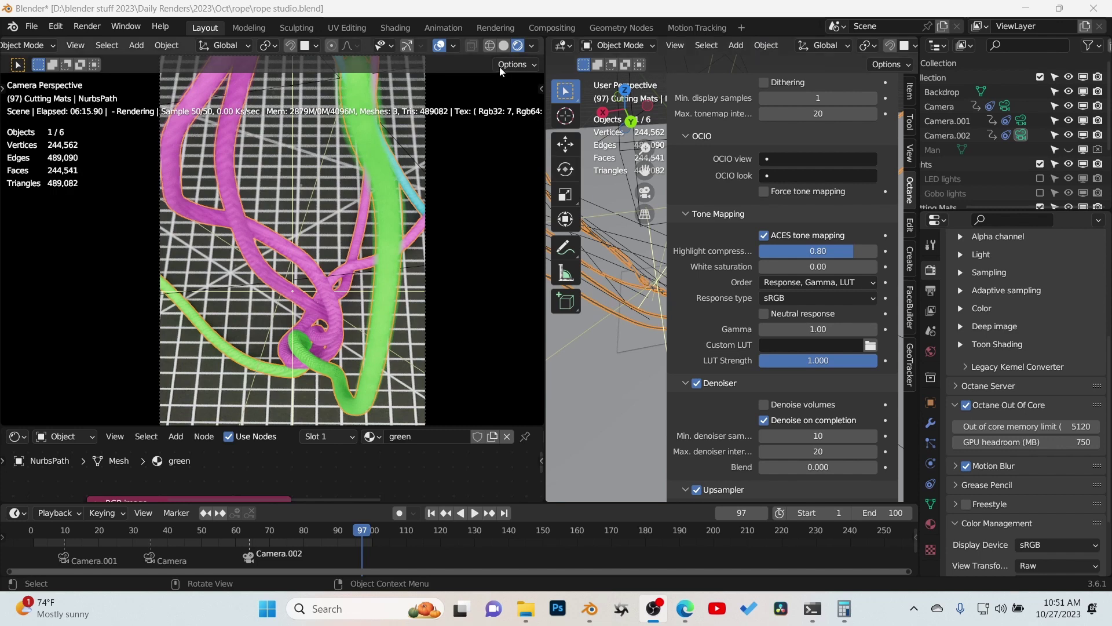
Step: Hide the overlays in the rendered camera viewport
left_click(439, 45)
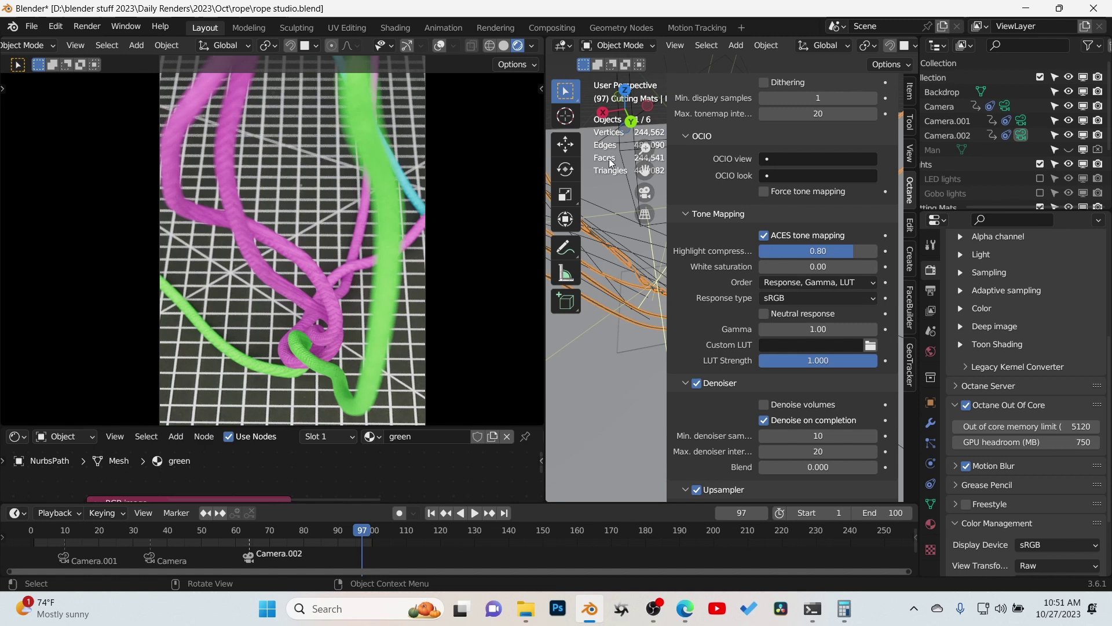